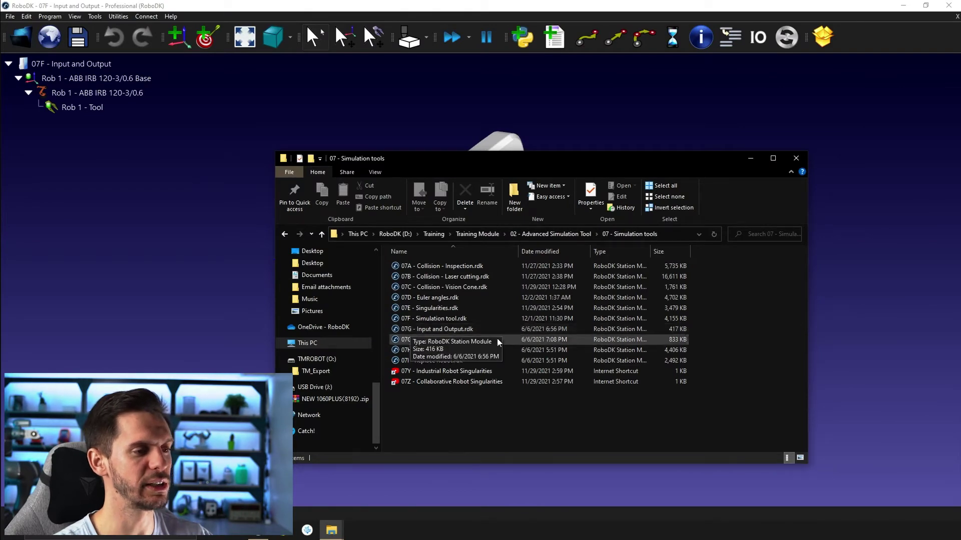
Bring the RoboDK '07F - Input and Output' station window to the front over File Explorer
left_click(176, 241)
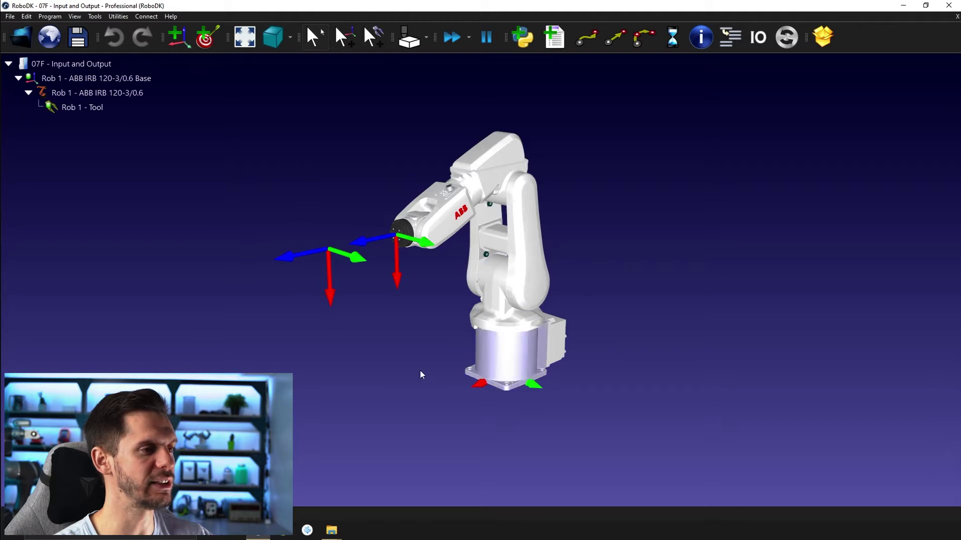
Add a new empty program to the station and rename it Test_Input
mouse_move(230, 240)
left_mouse_down()
mouse_move(250, 243)
mouse_move(237, 239)
left_mouse_up()
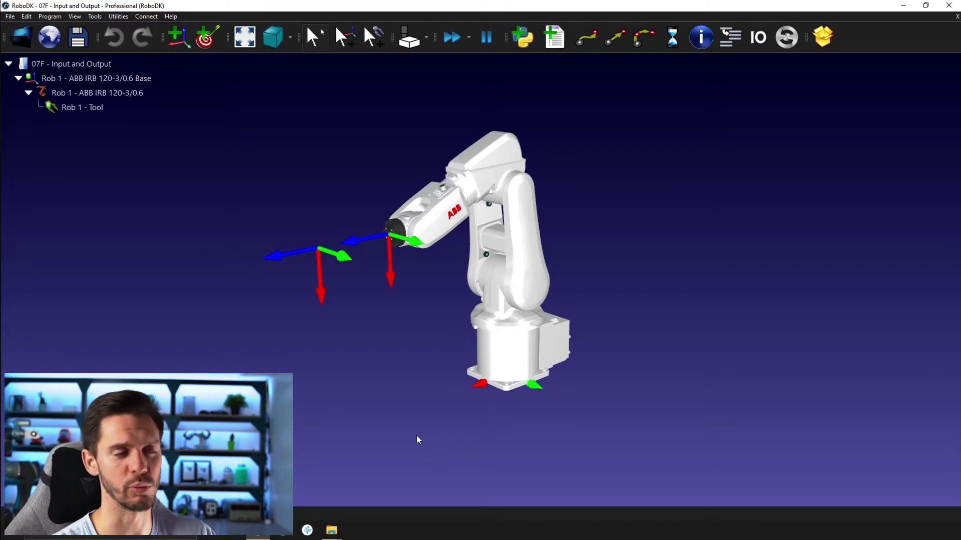
left_click(555, 35)
key("F2")
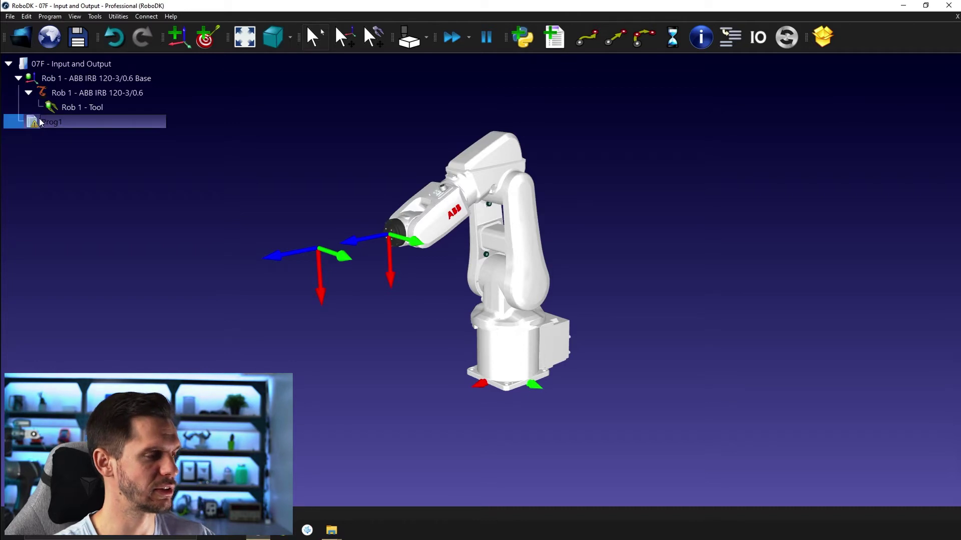
type("TEst")
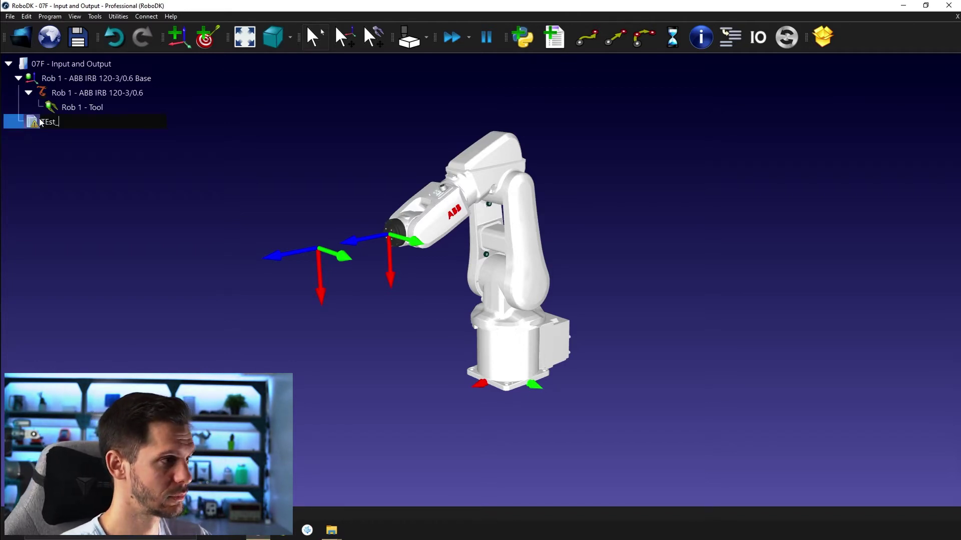
type("_Inpuit")
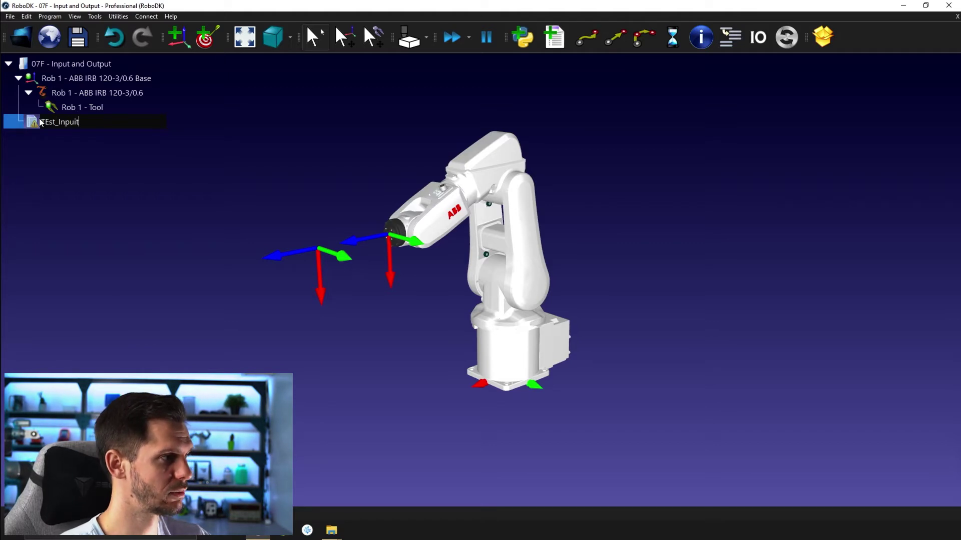
key("Left")
key("BackSpace")
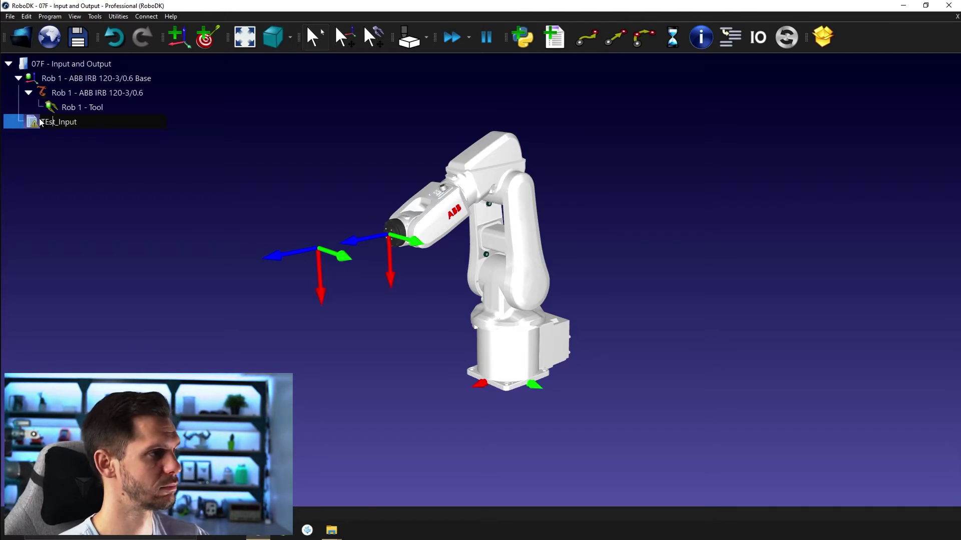
key("Return")
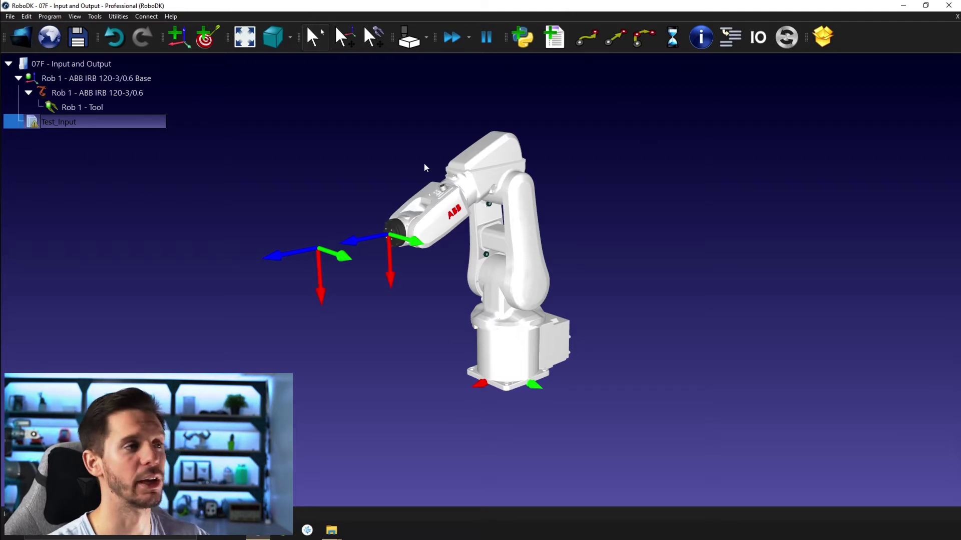
Add a Set IO_5=1 instruction to Test_Input and open its Manage I/O settings
left_click(750, 41)
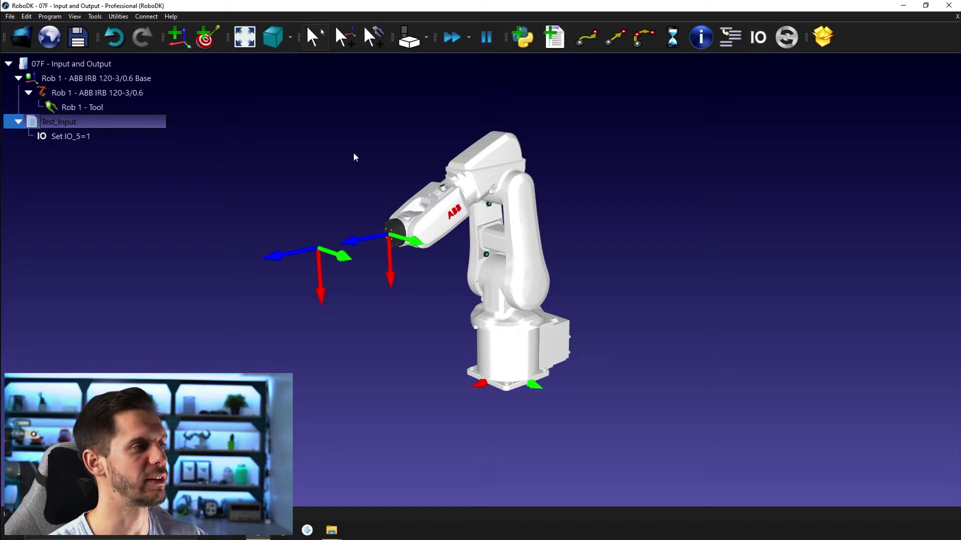
right_click(74, 134)
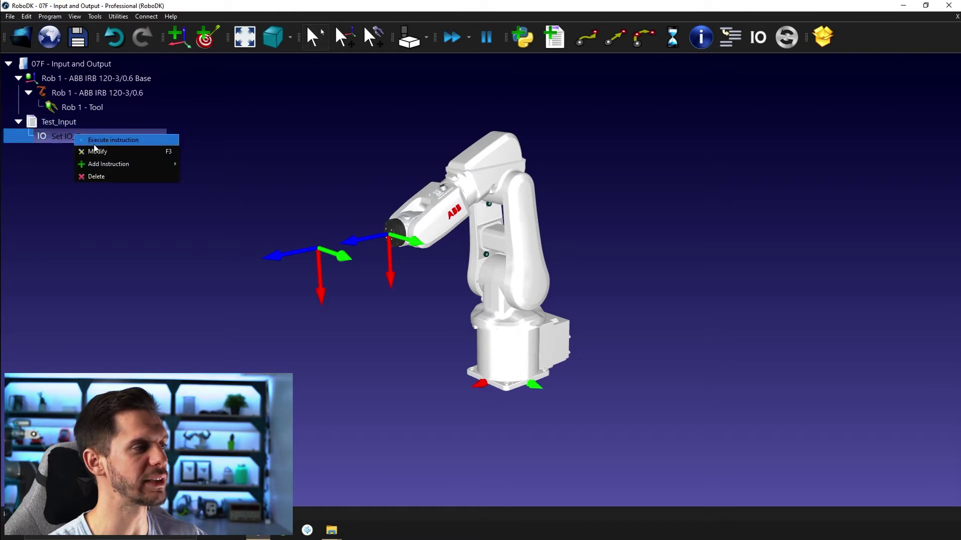
left_click(101, 150)
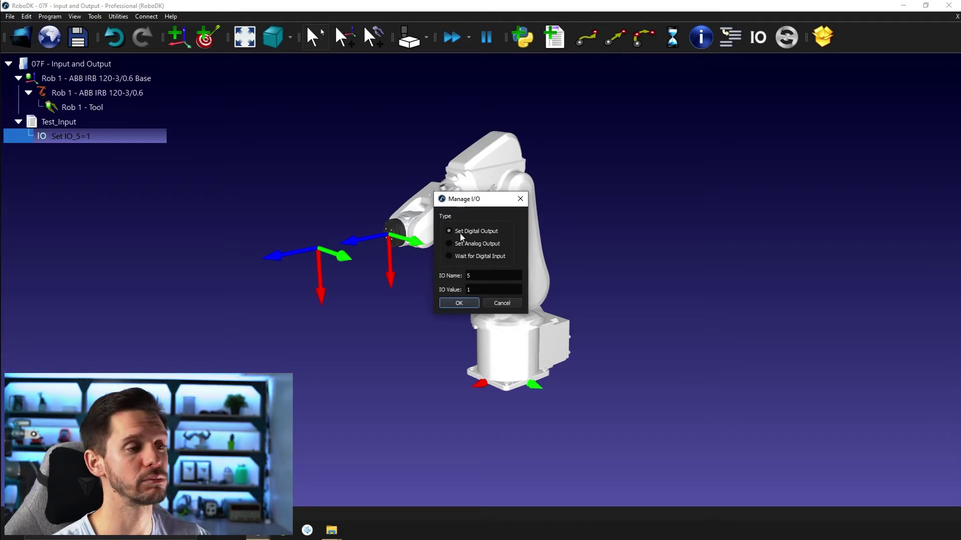
Review IO name 5 and value 1 in Manage I/O and accept them unchanged
left_click(469, 276)
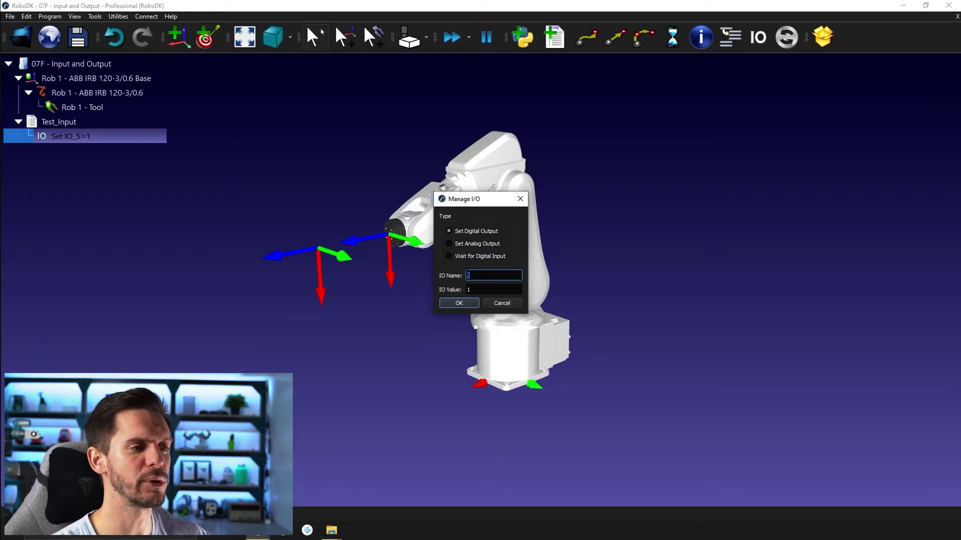
left_click(481, 288)
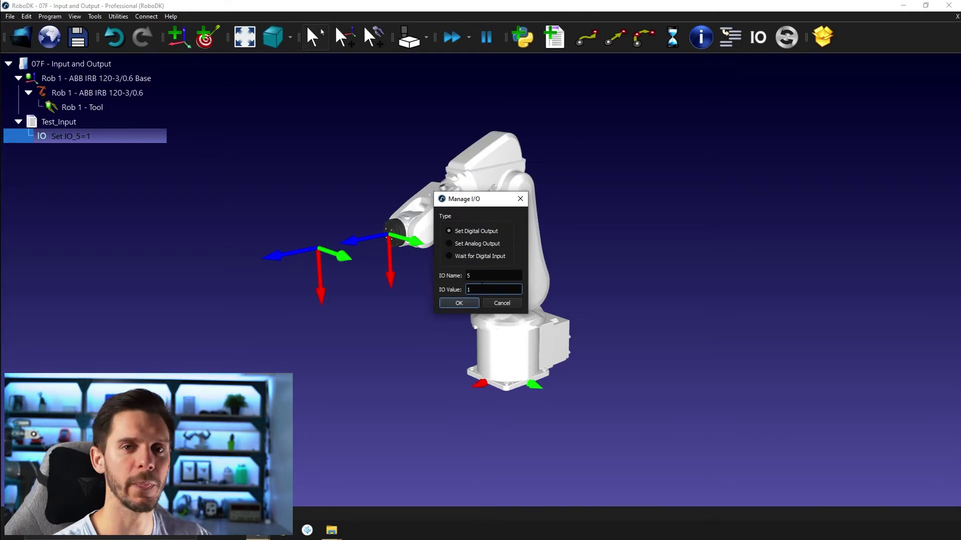
left_click(477, 274)
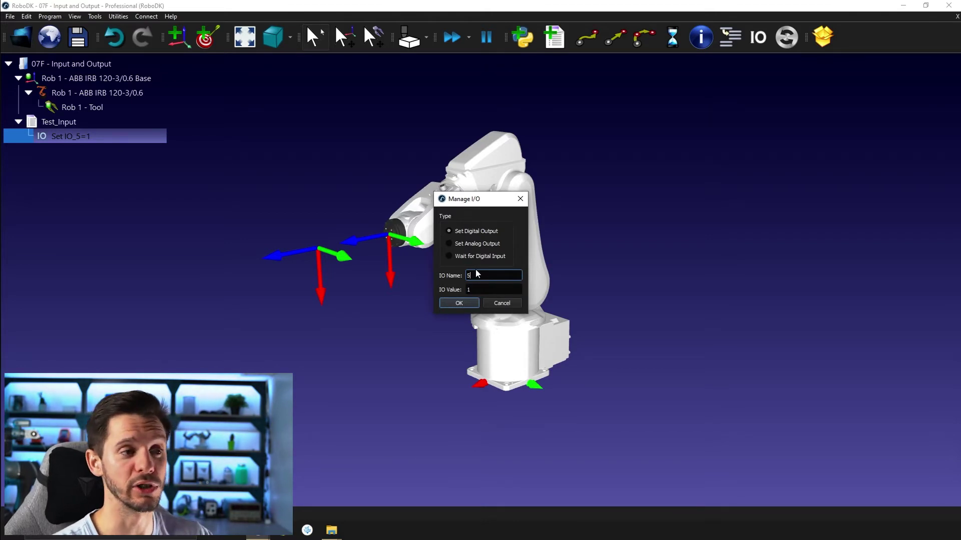
key("ctrl+a")
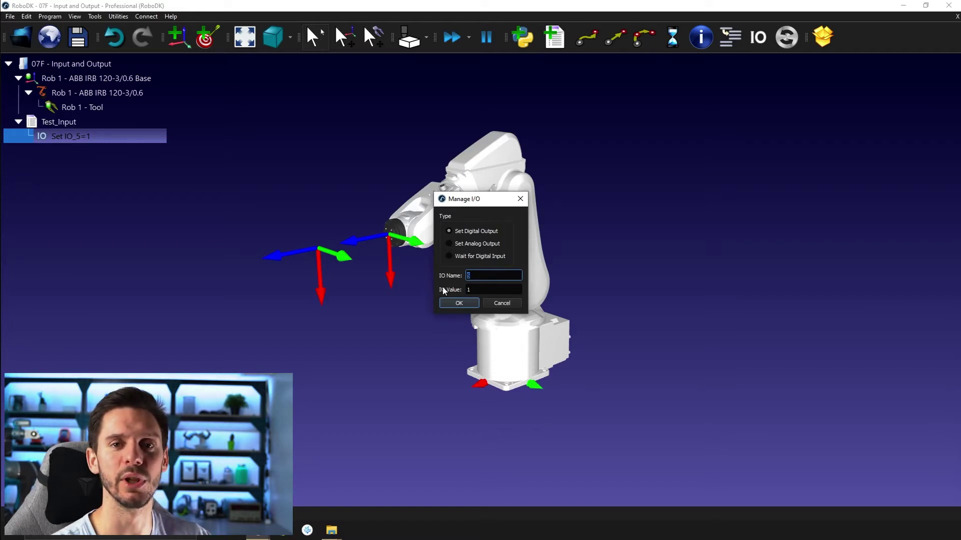
left_click(475, 289)
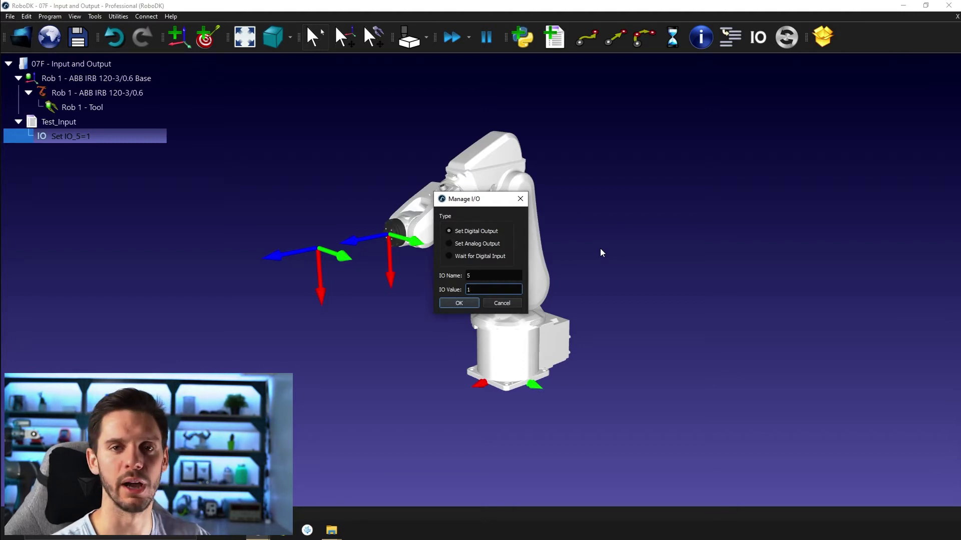
left_click_drag(473, 289, 463, 293)
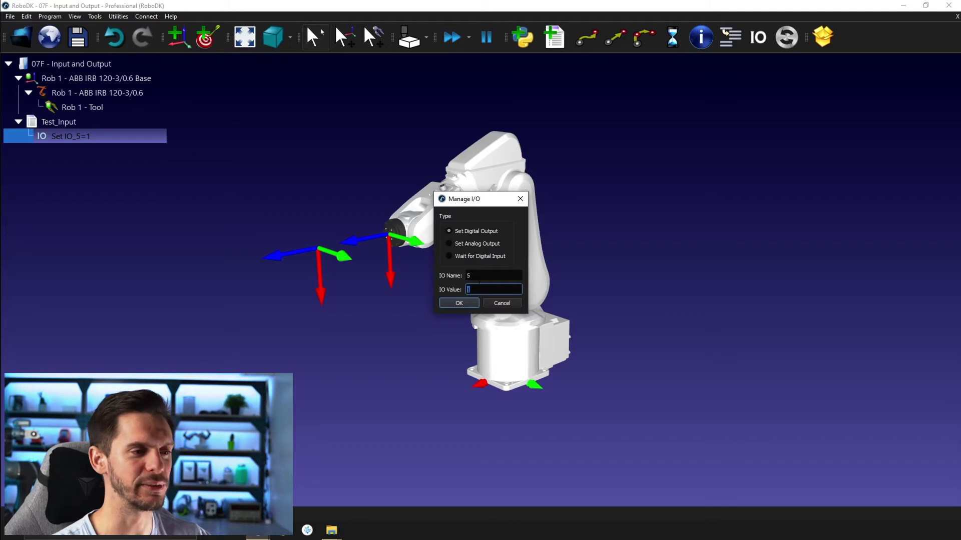
left_click(469, 289)
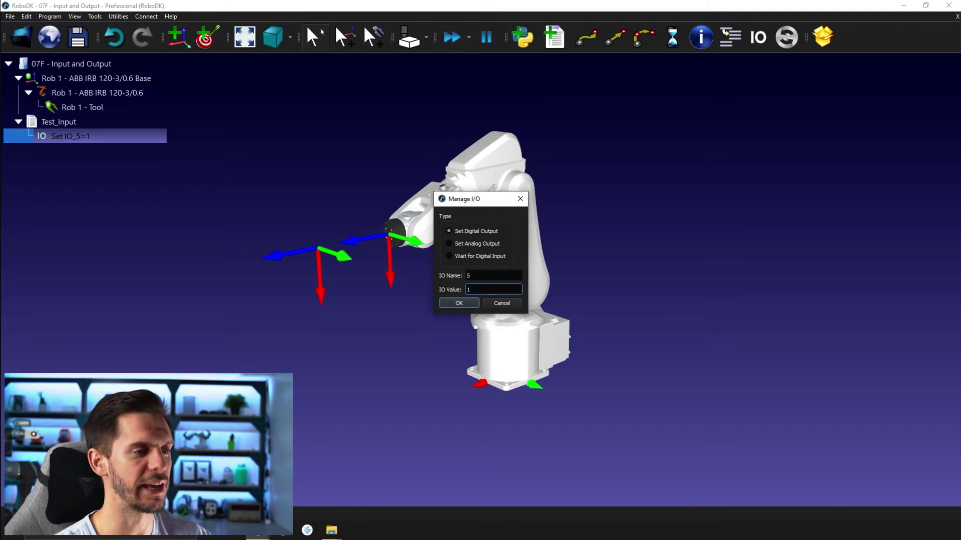
left_click(472, 305)
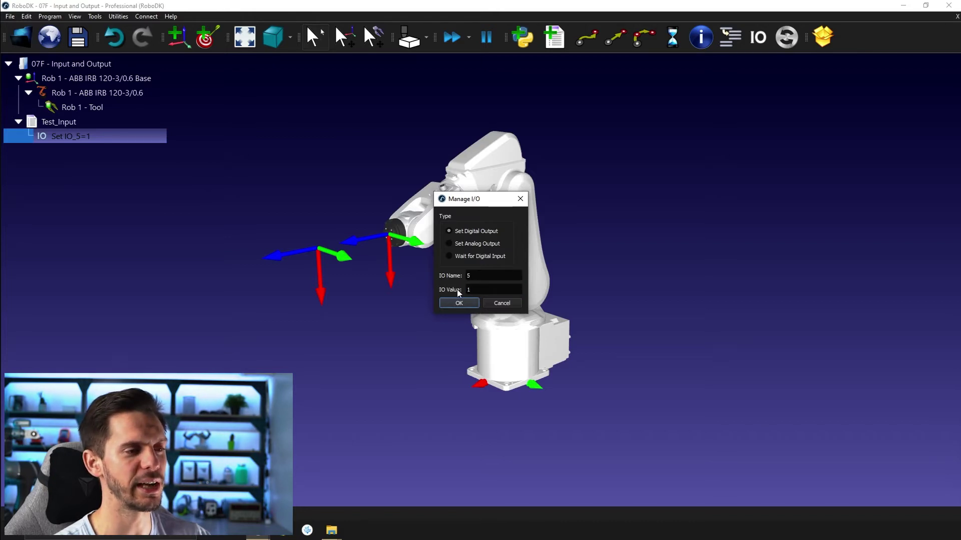
left_click(458, 302)
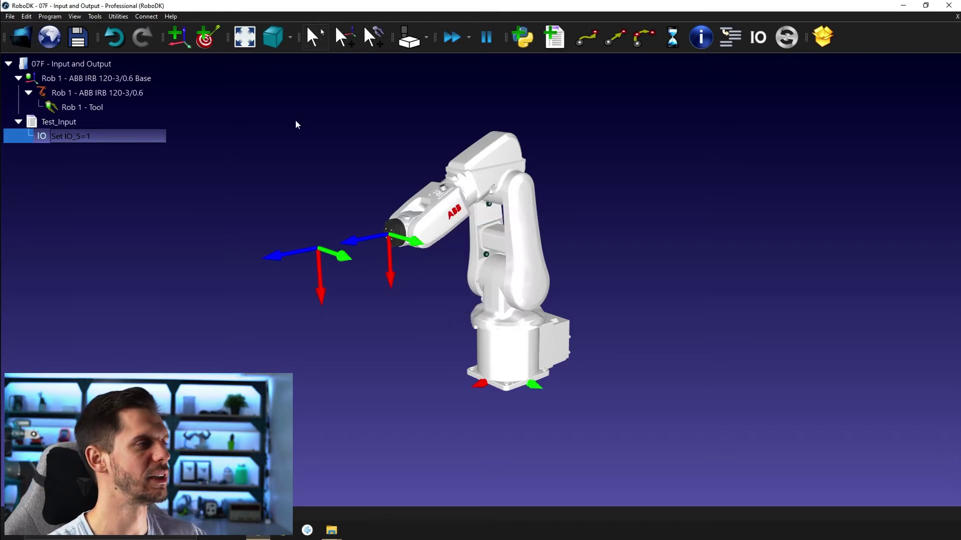
left_click(67, 124)
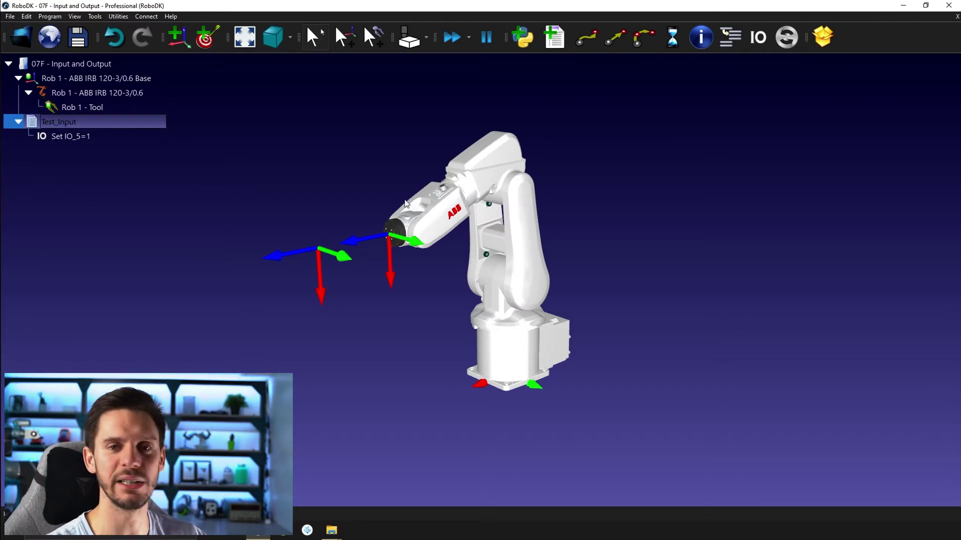
right_click(80, 70)
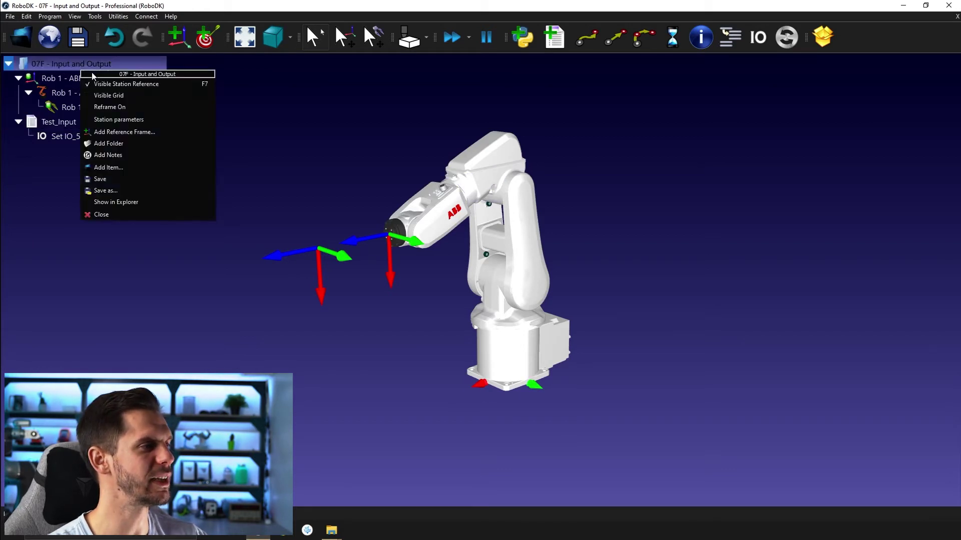
left_click(141, 121)
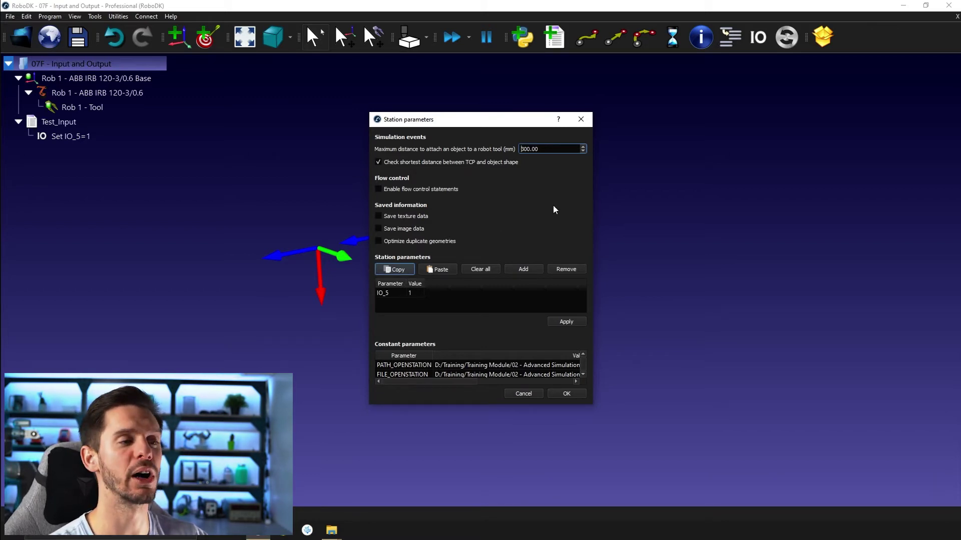
left_click(581, 120)
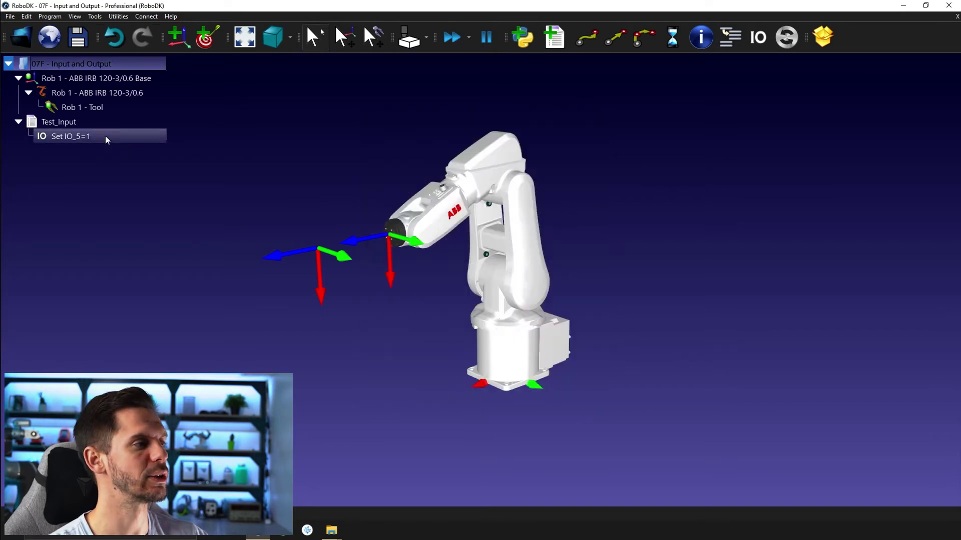
Add a second I/O instruction after Set IO_5=1 in Test_Input
right_click(104, 136)
mouse_move(142, 165)
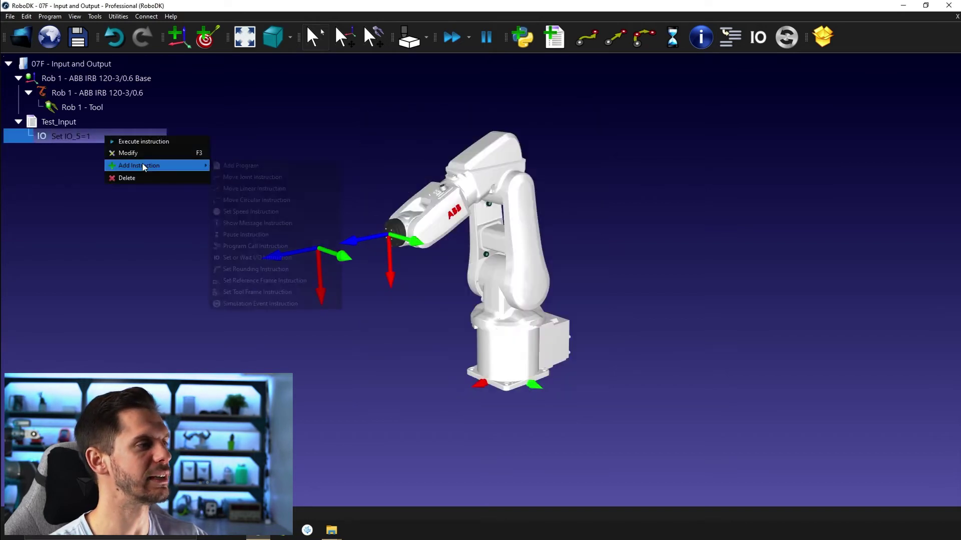
left_click(247, 257)
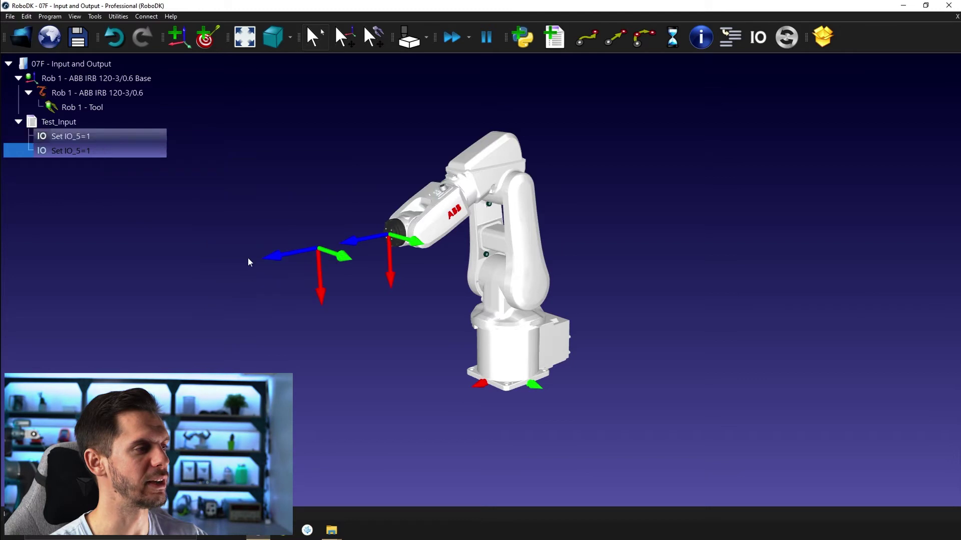
Change the new instruction to set Conveyor to False
right_click(88, 151)
left_click(108, 168)
double_click(476, 274)
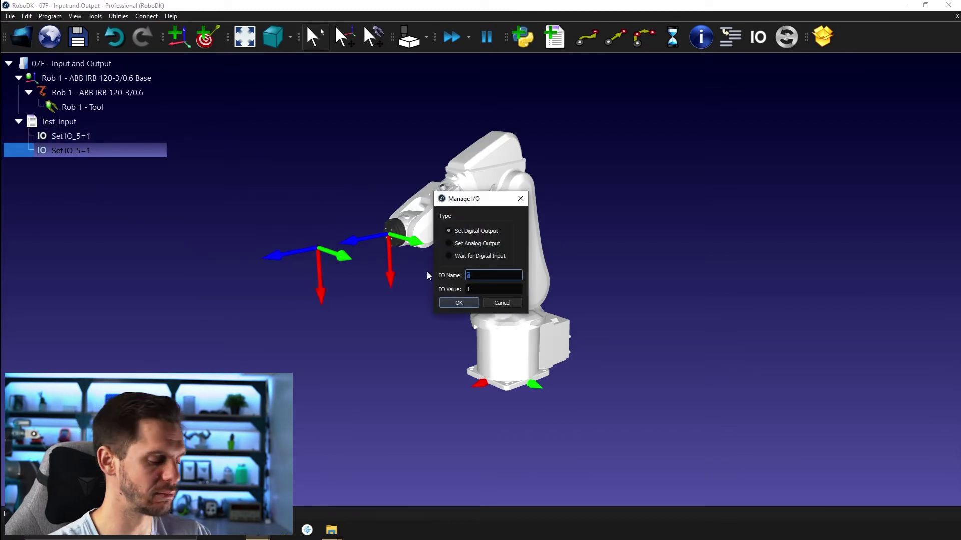
type("C")
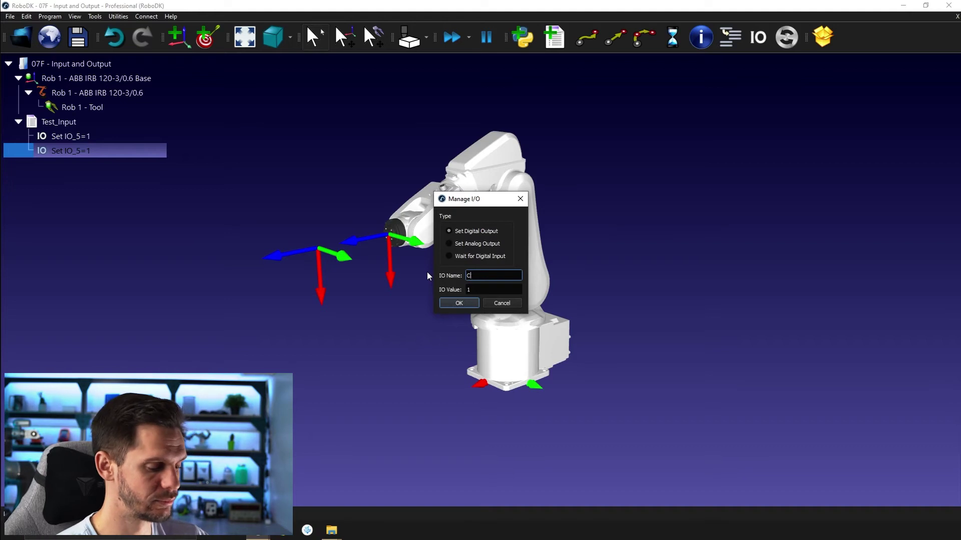
type("onveyor")
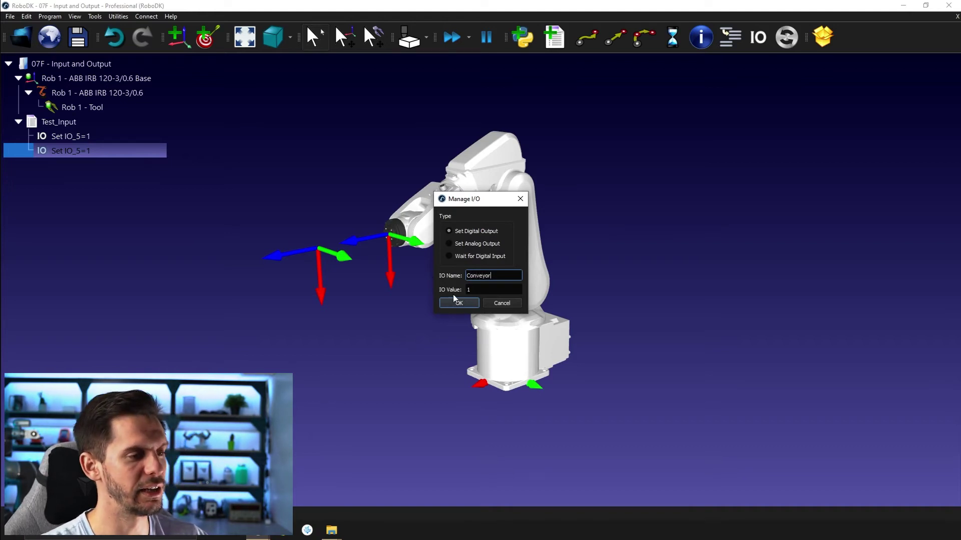
key("Tab")
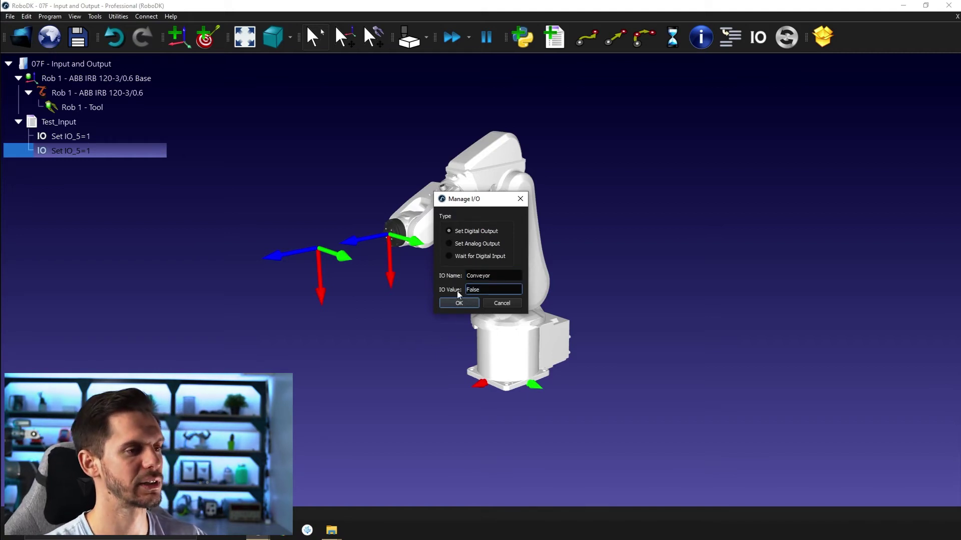
left_click(461, 303)
right_click(123, 150)
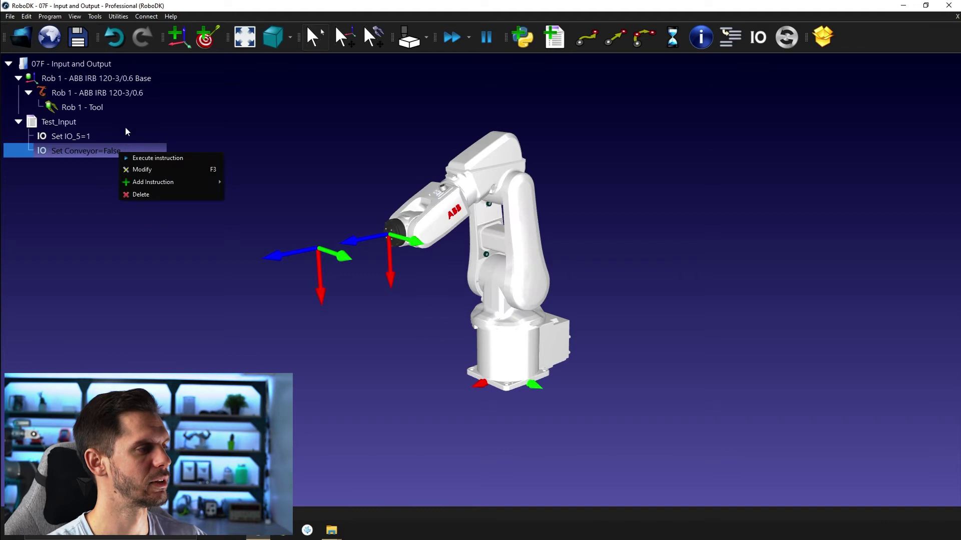
left_click(92, 121)
right_click(98, 66)
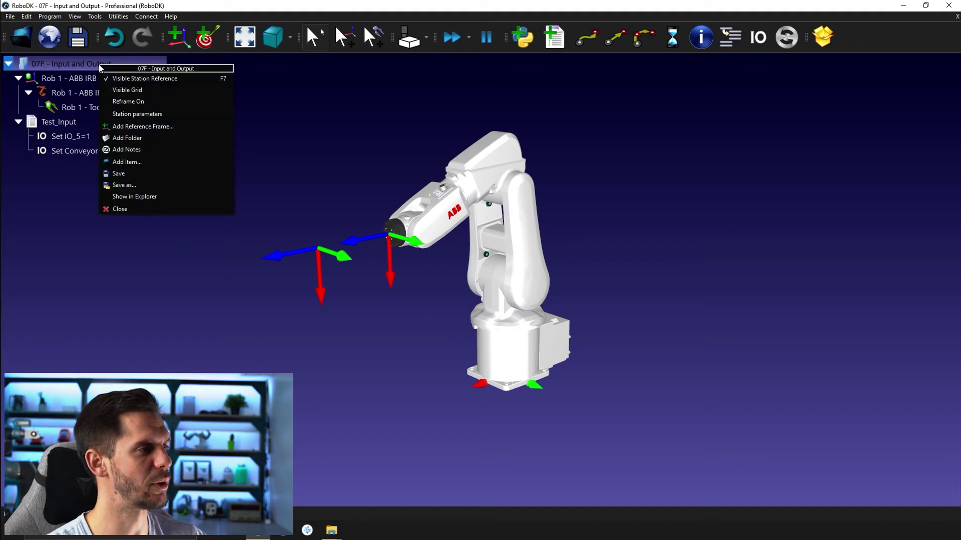
left_click(148, 117)
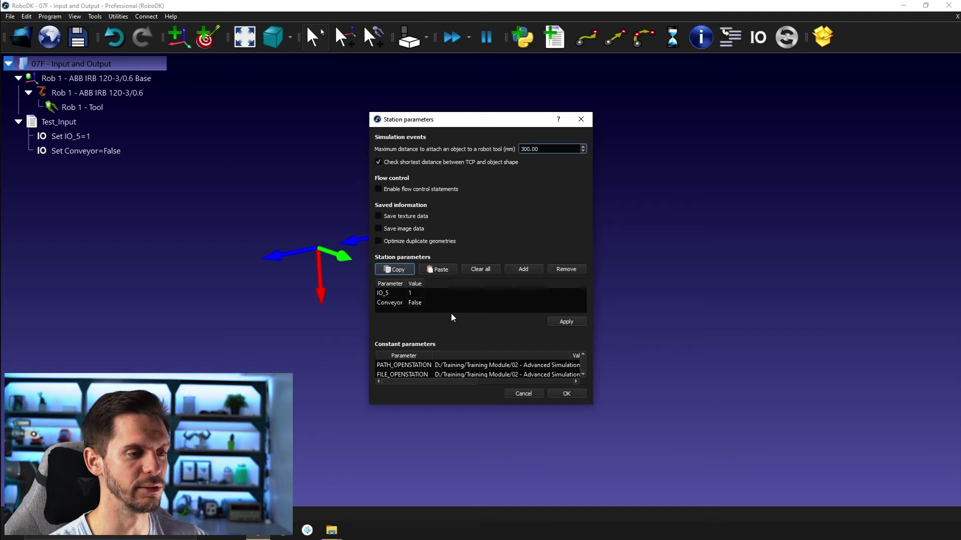
left_click(587, 121)
Add a third I/O instruction after Set Conveyor=False
right_click(131, 152)
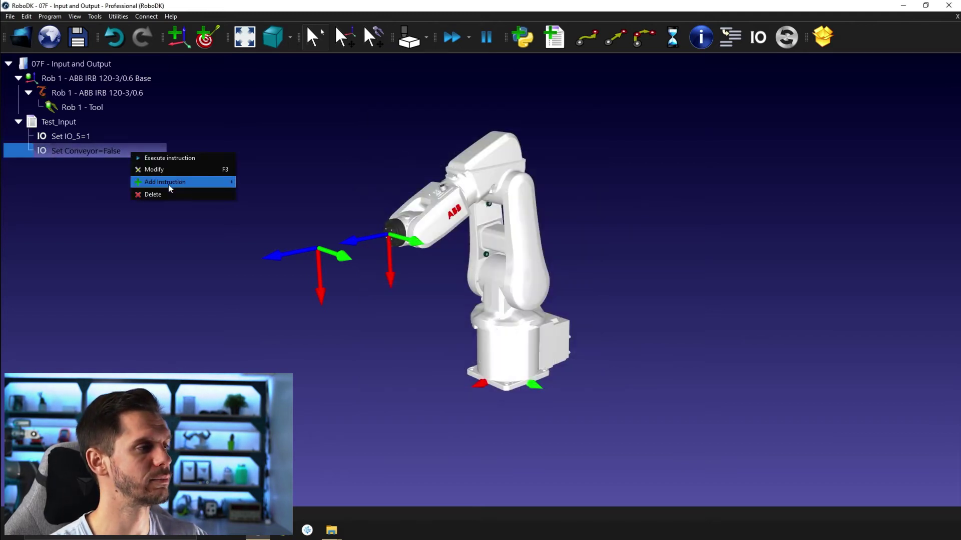
mouse_move(168, 186)
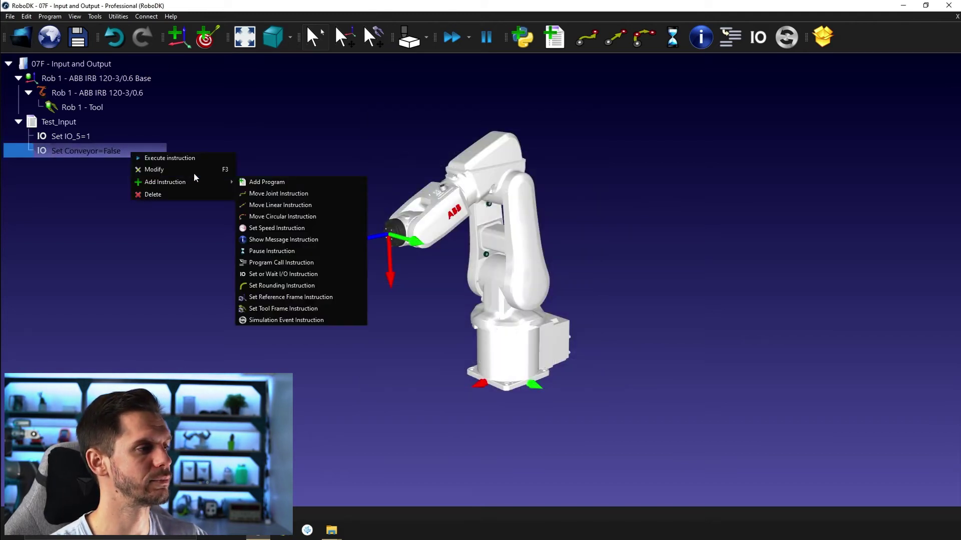
left_click(264, 272)
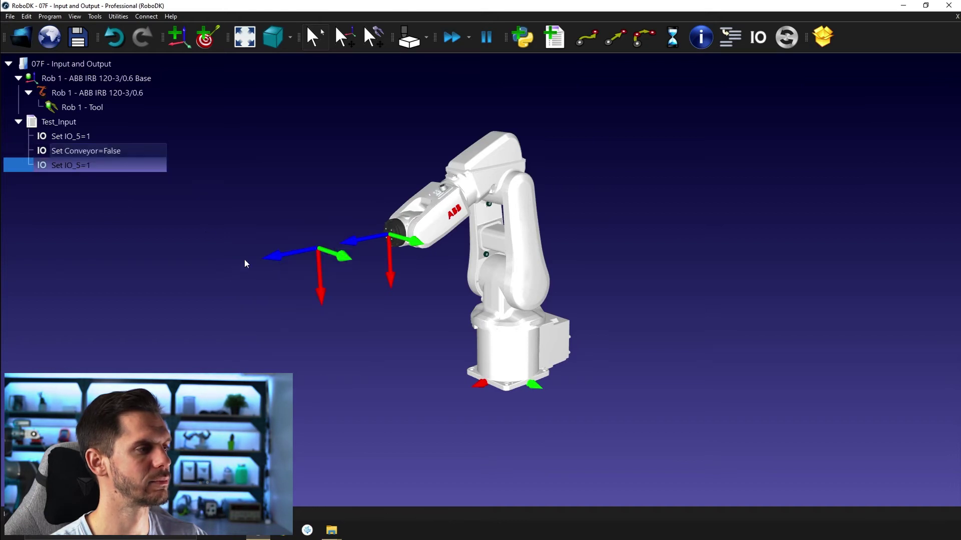
Change the new instruction to wait for digital input IO_5 to equal 0
right_click(136, 167)
mouse_move(185, 196)
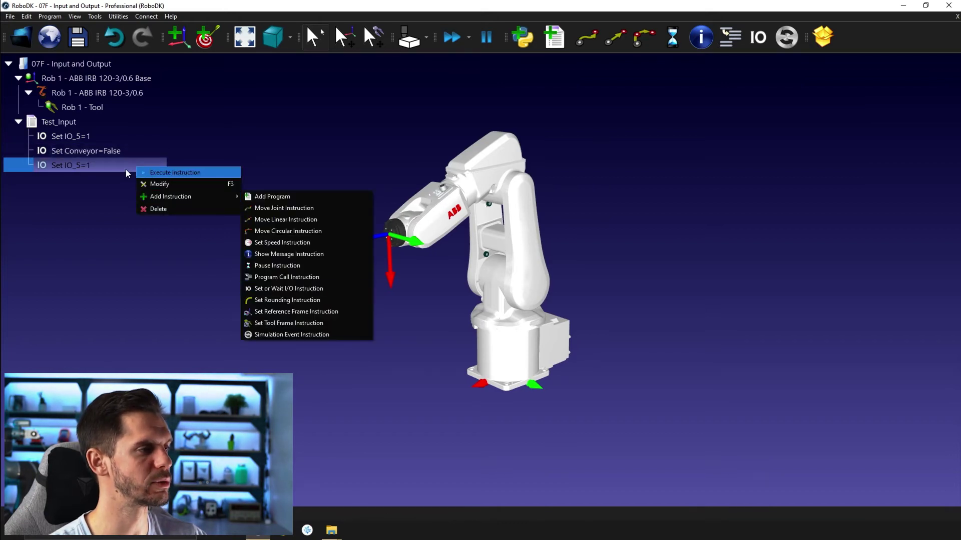
left_click(159, 184)
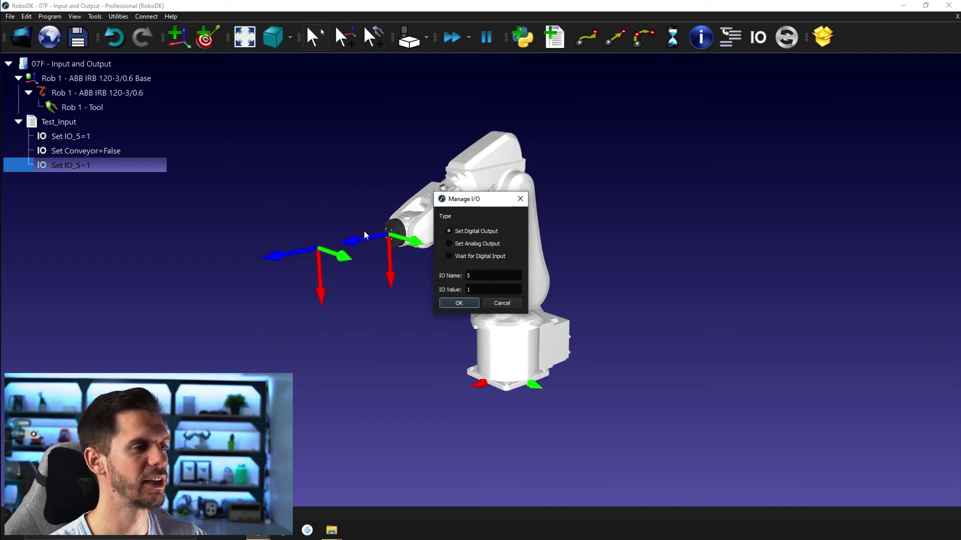
left_click(457, 255)
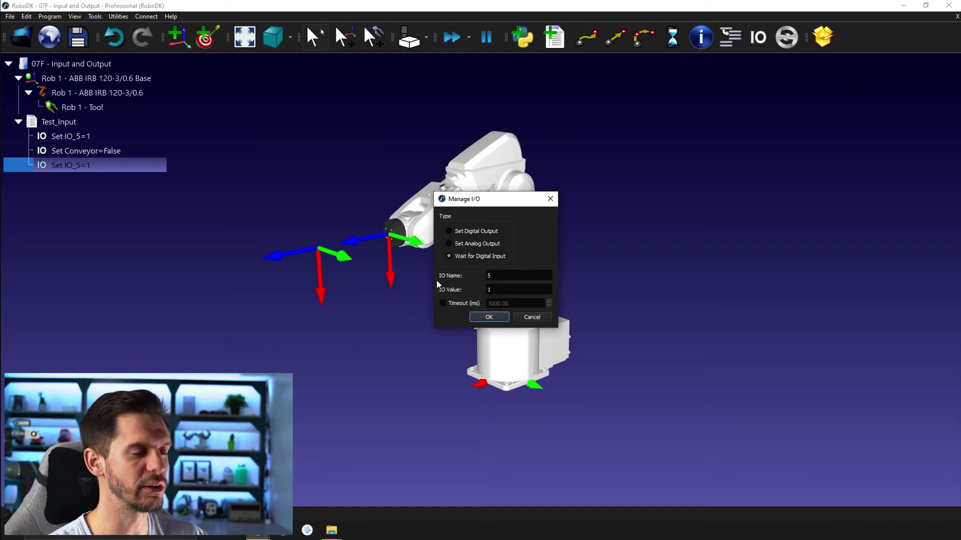
double_click(495, 275)
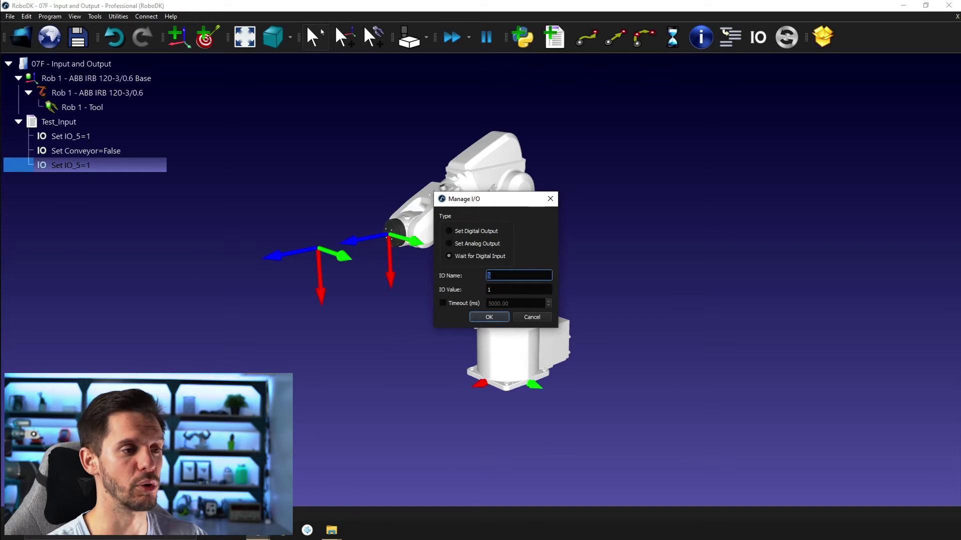
key("Tab")
type("0")
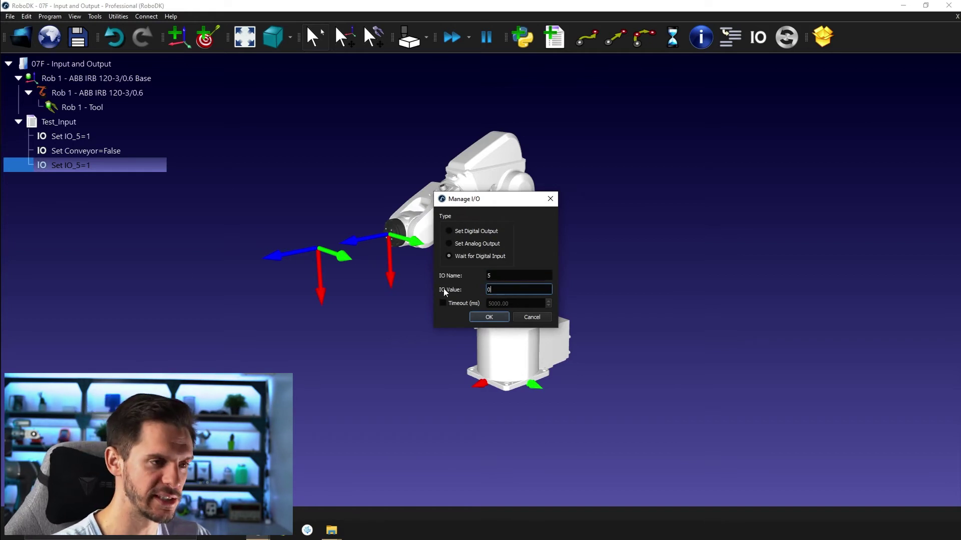
key("shift+Tab")
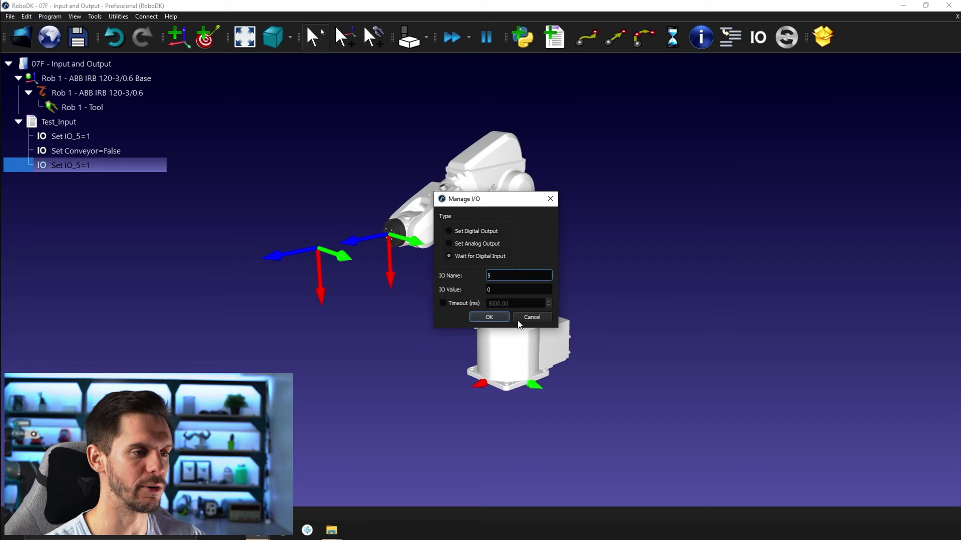
left_click(500, 317)
left_click(127, 120)
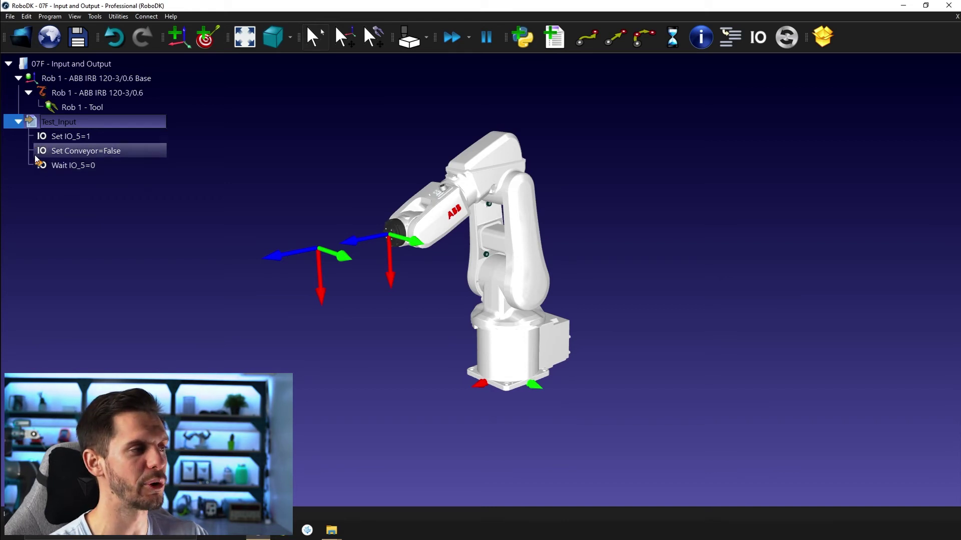
Skip the pending digital-input wait on the Wait IO_5=0 instruction
right_click(92, 167)
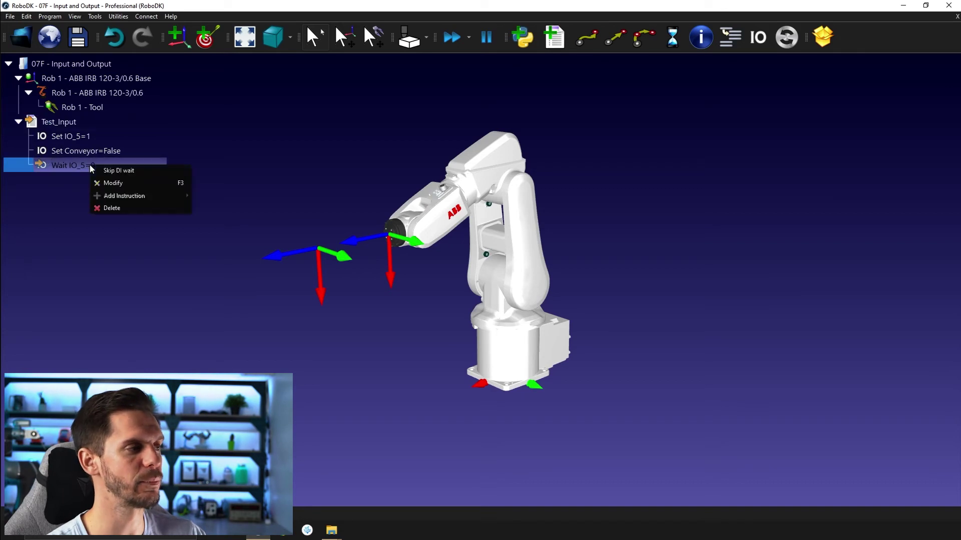
left_click(120, 172)
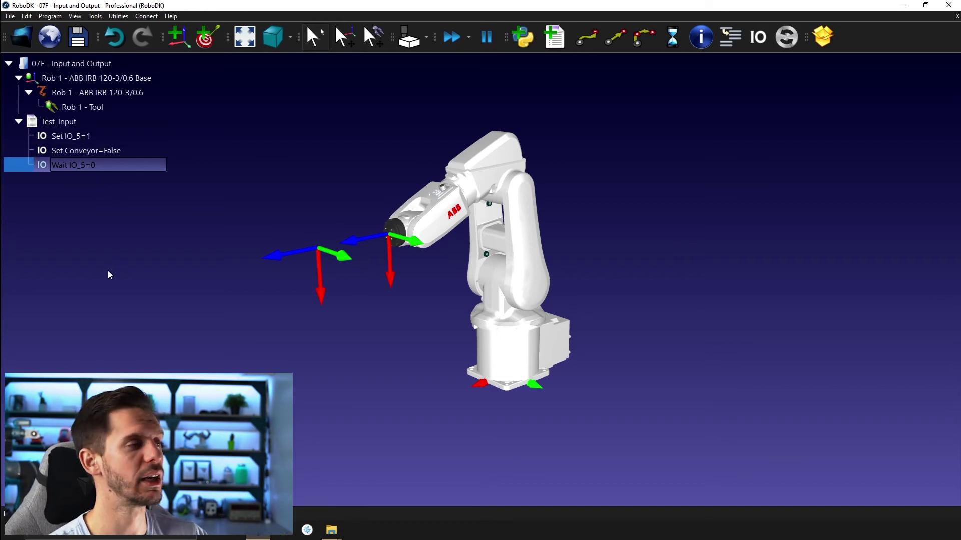
Create a second program named IO_5_False and give it a Set IO_5=1 instruction
left_click(564, 46)
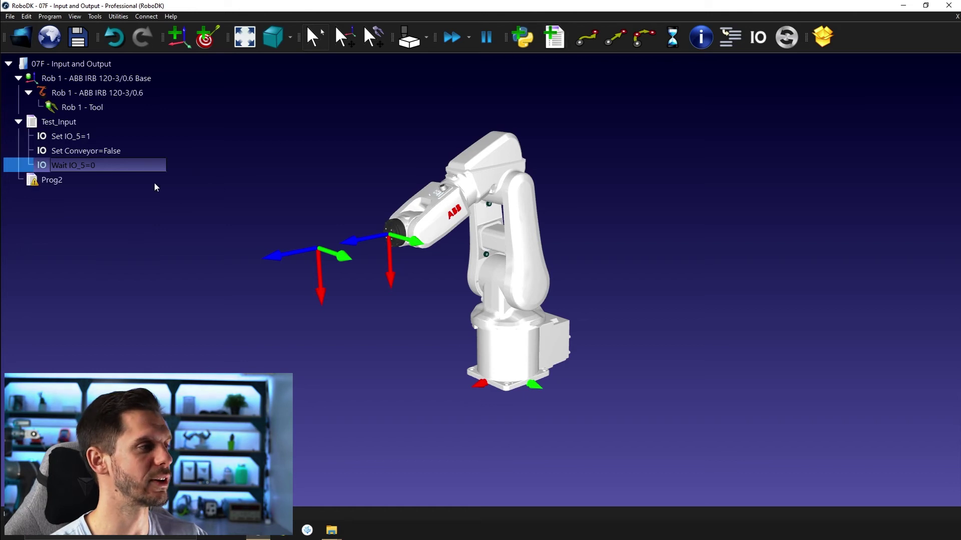
left_click(65, 182)
key("F2")
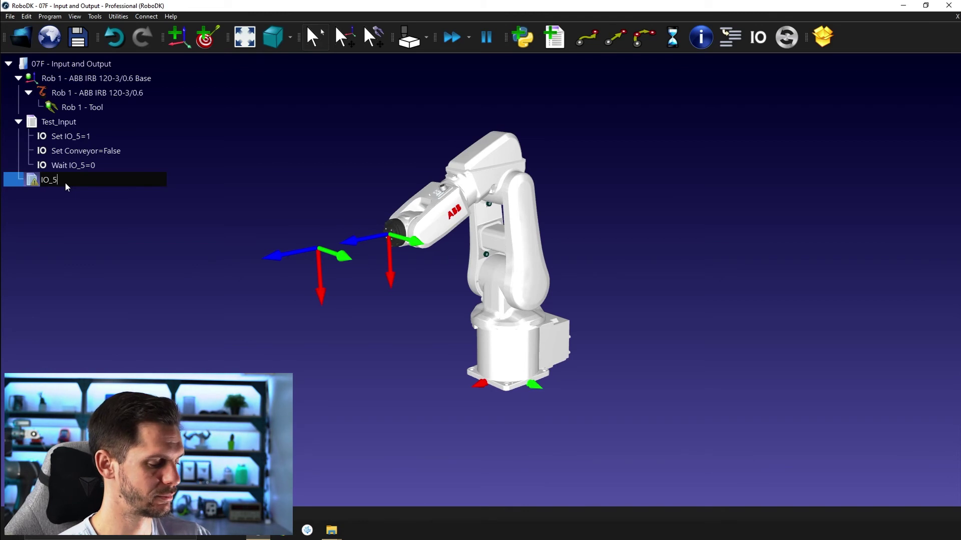
type("se")
key("Return")
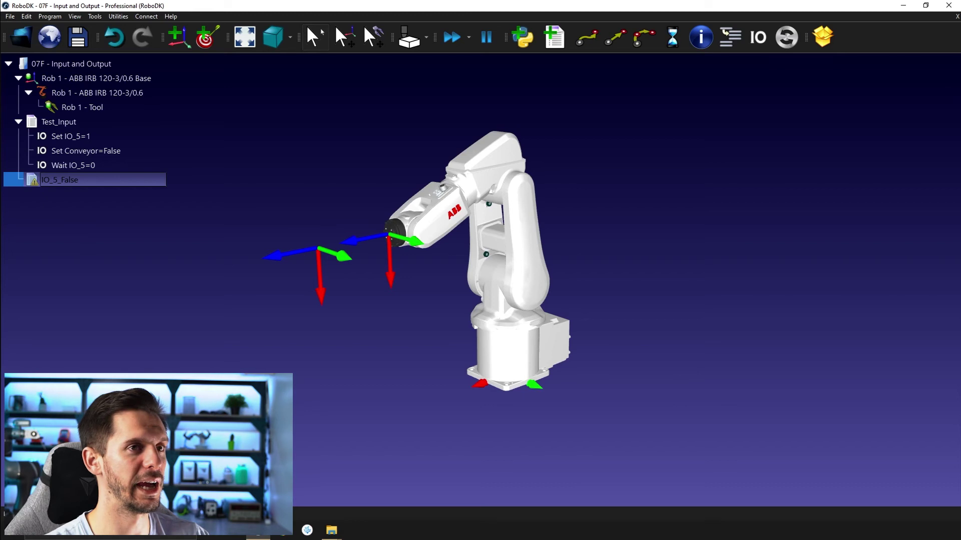
left_click(758, 37)
Change IO_5_False's output value to 0, then run Test_Input and IO_5_False
right_click(83, 196)
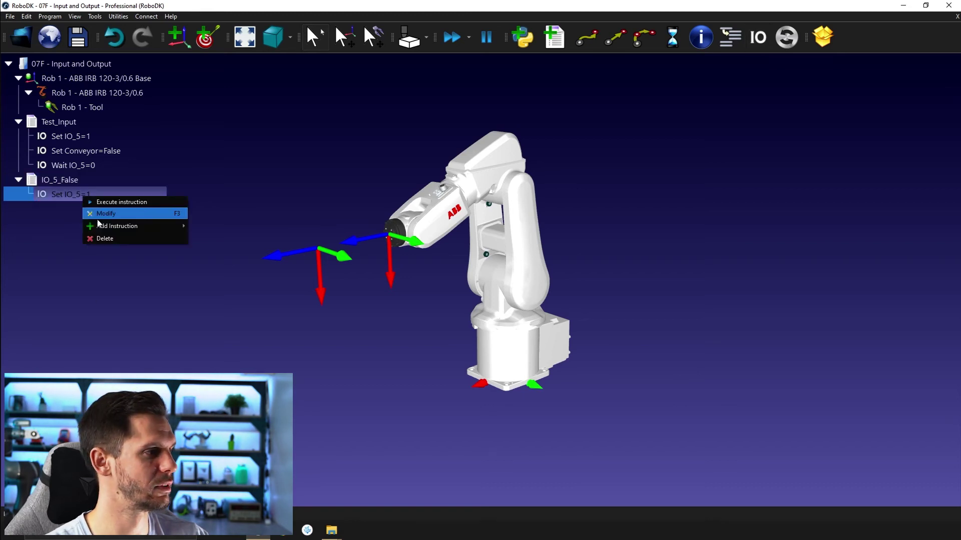
left_click(98, 213)
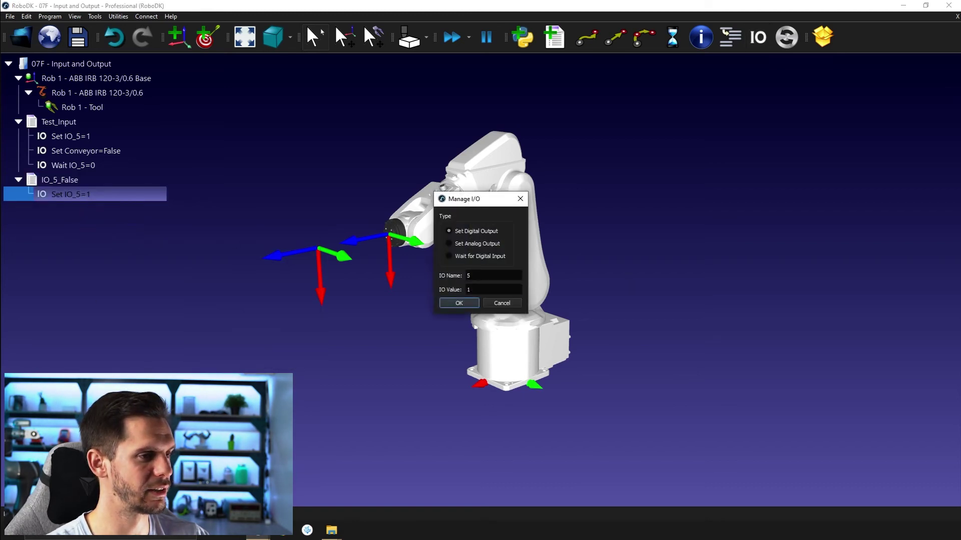
type("0")
key("Return")
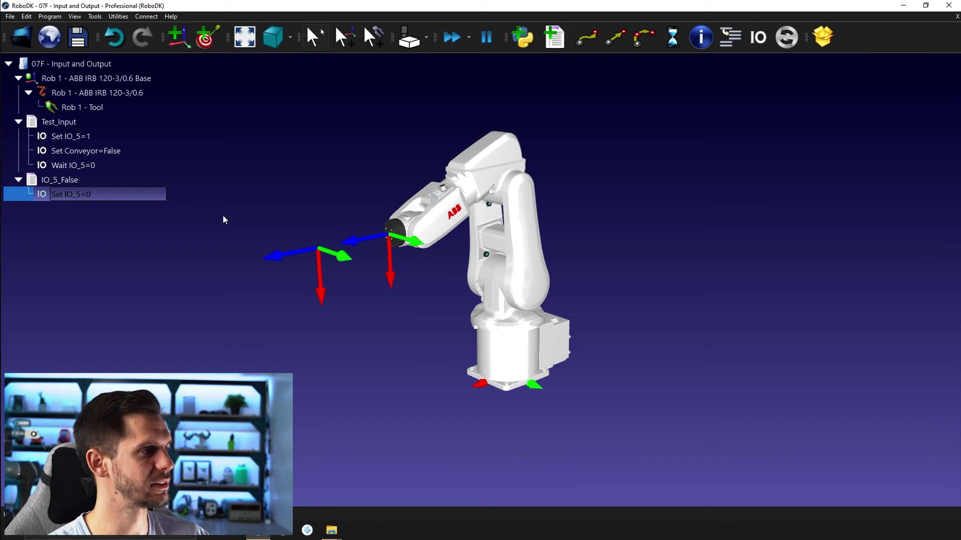
double_click(90, 121)
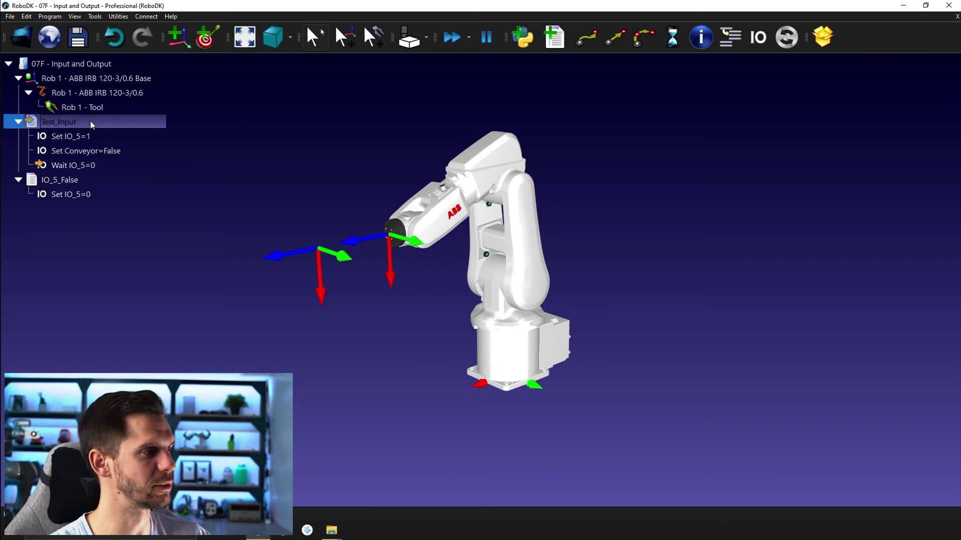
double_click(74, 180)
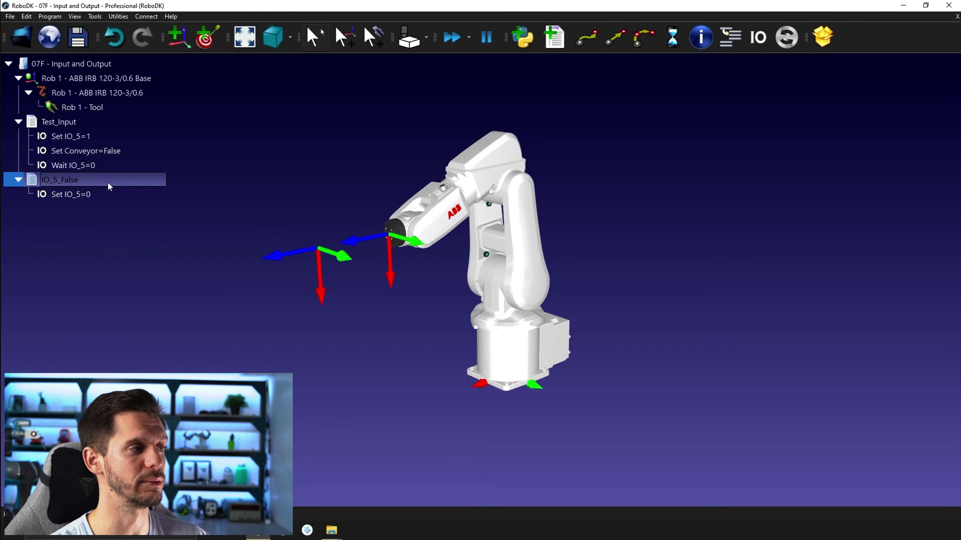
Switch IO_5_False's instruction to an analog output setting AO_5 to 0.25
right_click(68, 199)
left_click(93, 215)
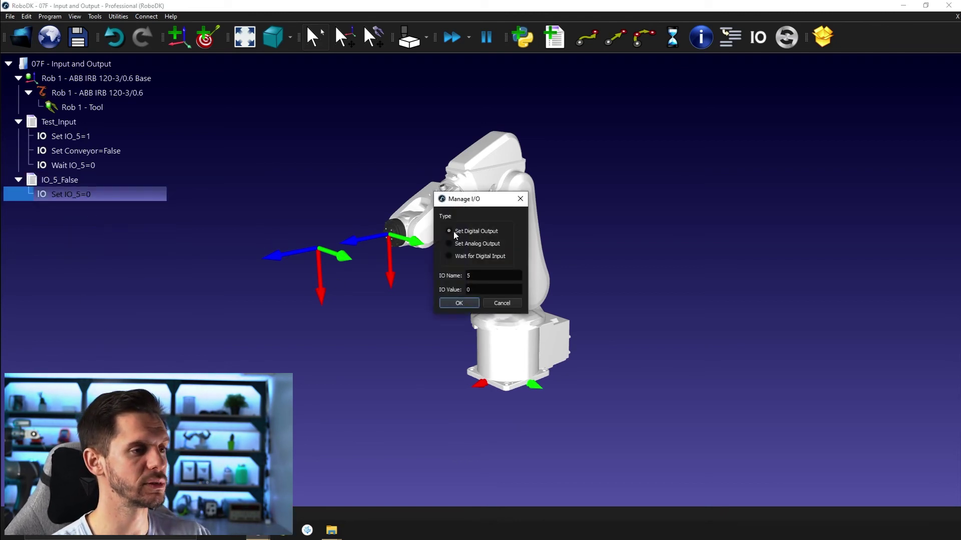
left_click(444, 244)
double_click(468, 276)
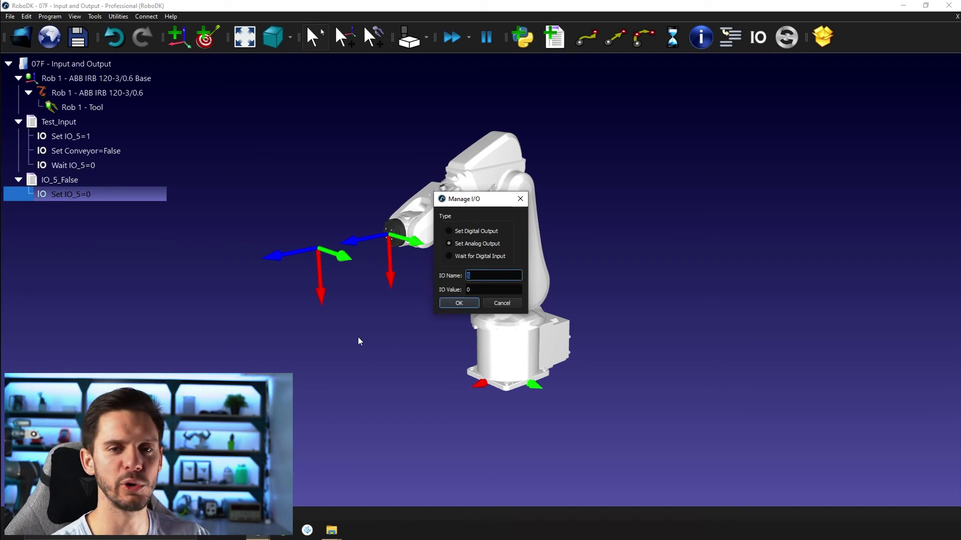
left_click(468, 290)
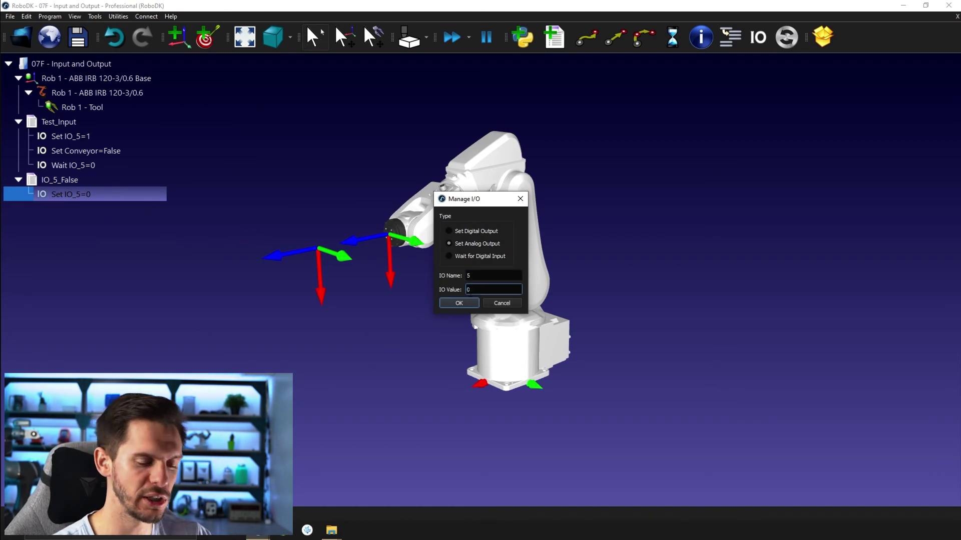
type("0.25")
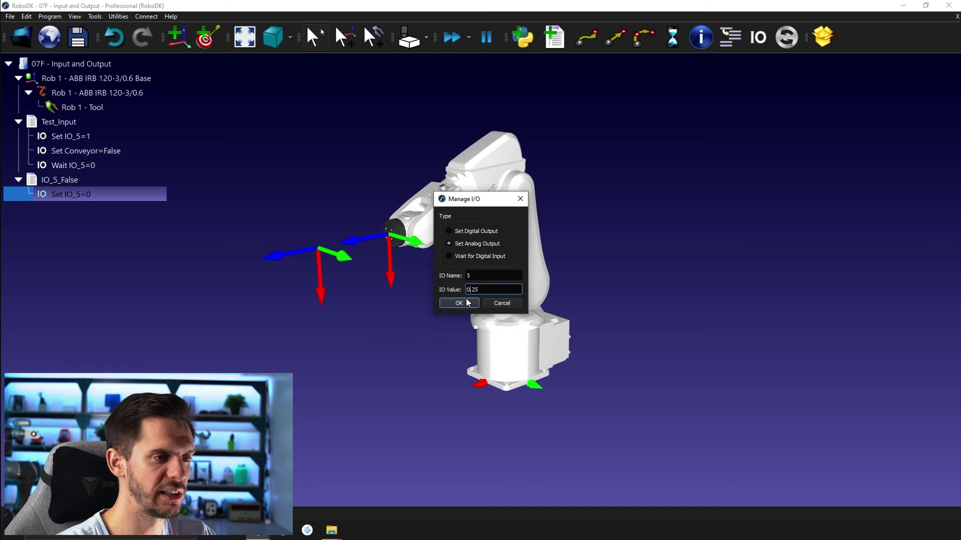
left_click(465, 302)
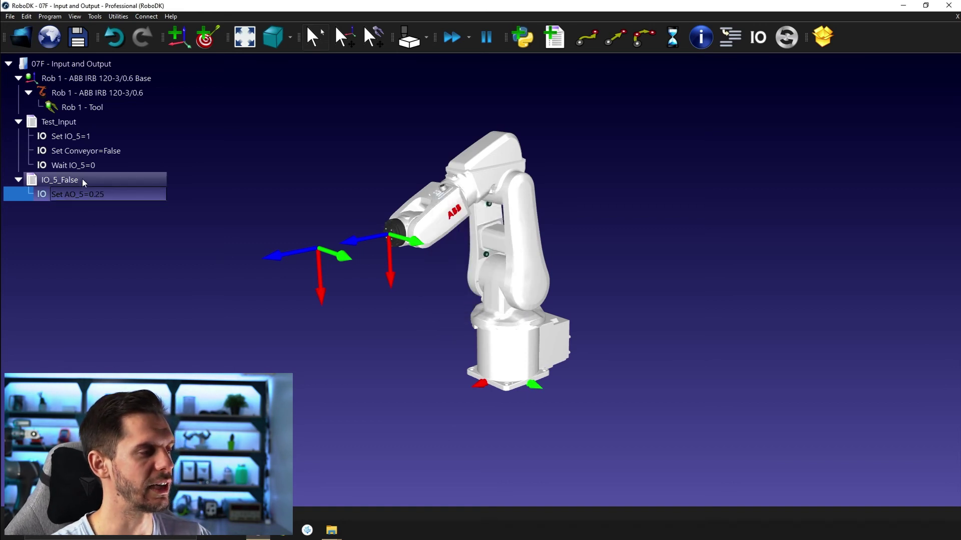